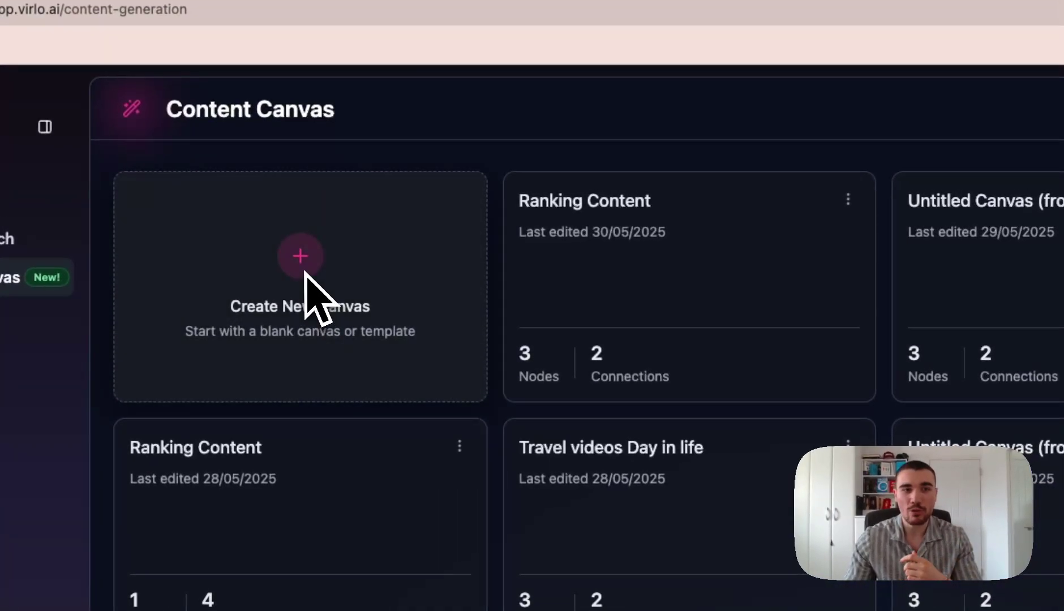
# Start a new canvas and choose the YouTube Shorts Script template from the template list
pyautogui.click(314, 240)
pyautogui.scroll(-5, 807, 418)
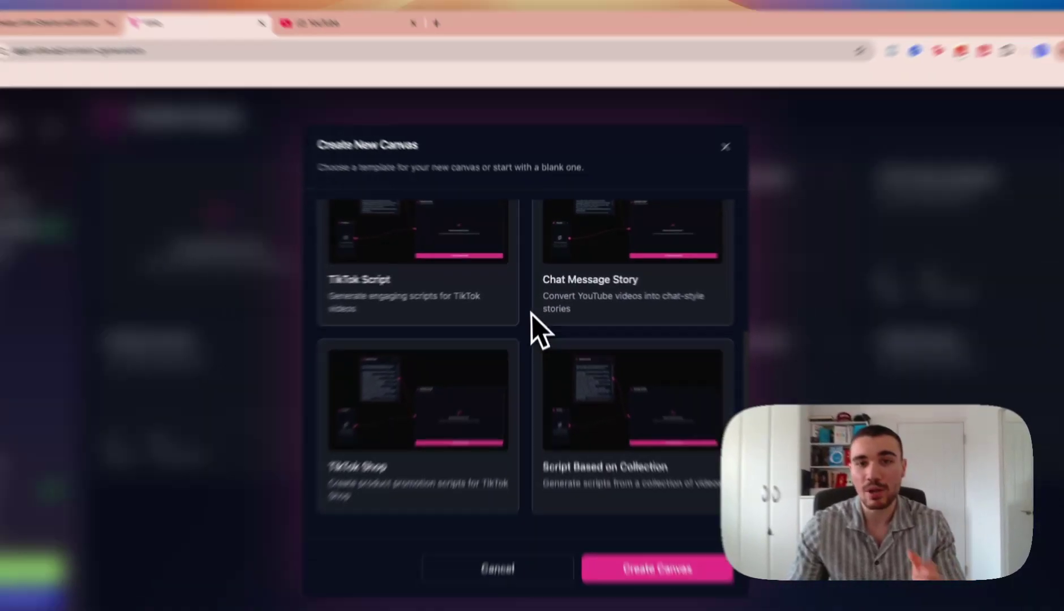
pyautogui.scroll(5, 502, 378)
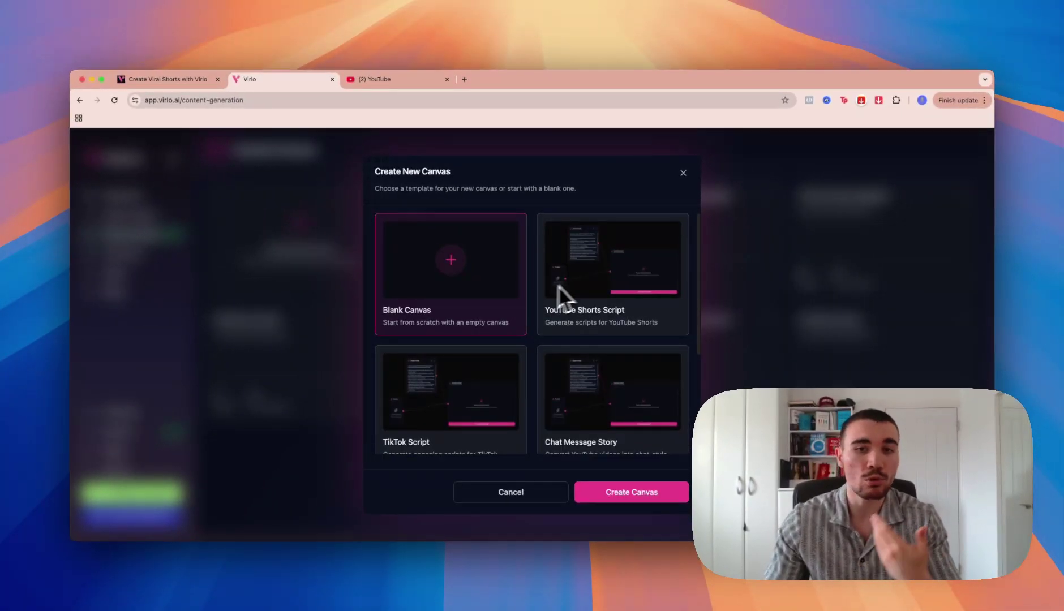
pyautogui.scroll(-2, 452, 413)
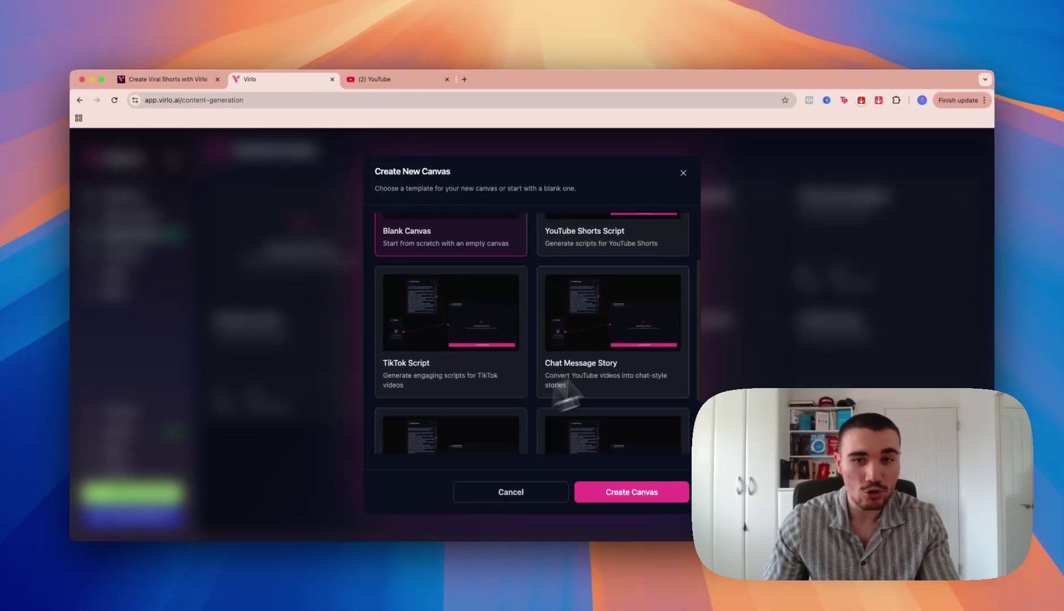
pyautogui.scroll(-2, 660, 342)
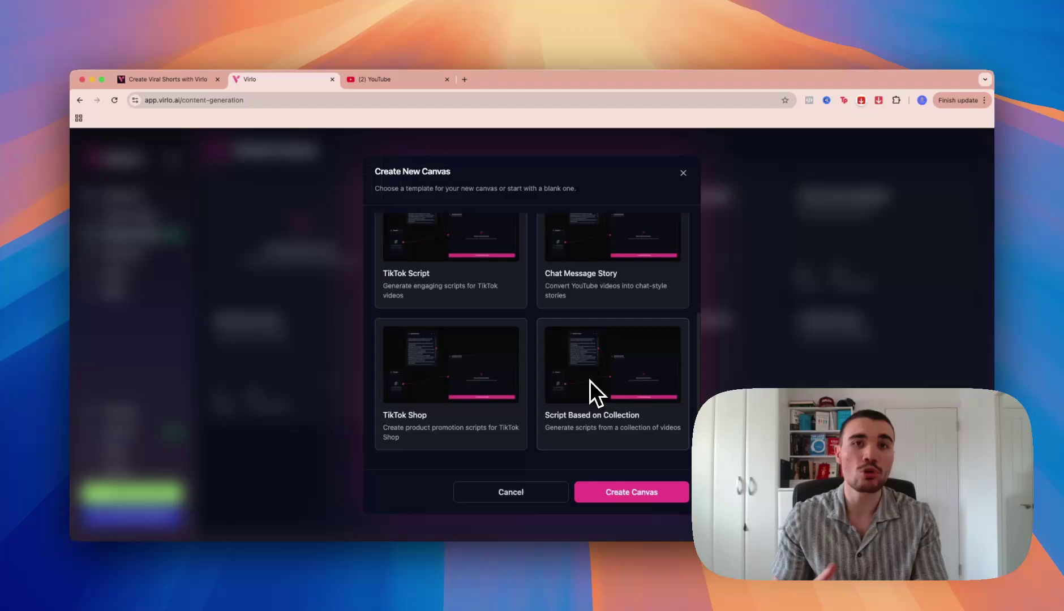
pyautogui.scroll(3, 589, 381)
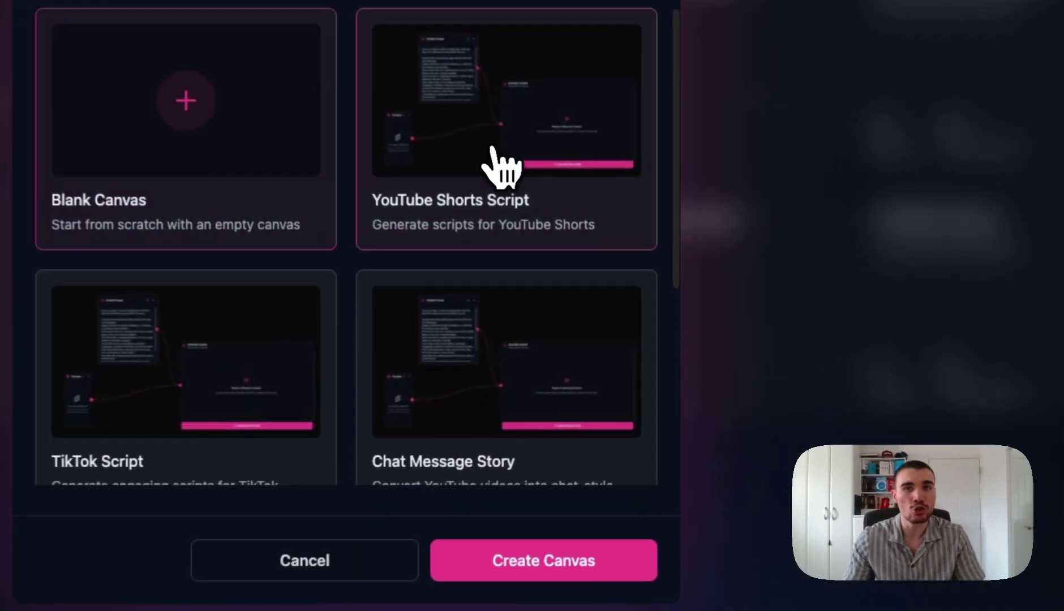
pyautogui.click(596, 276)
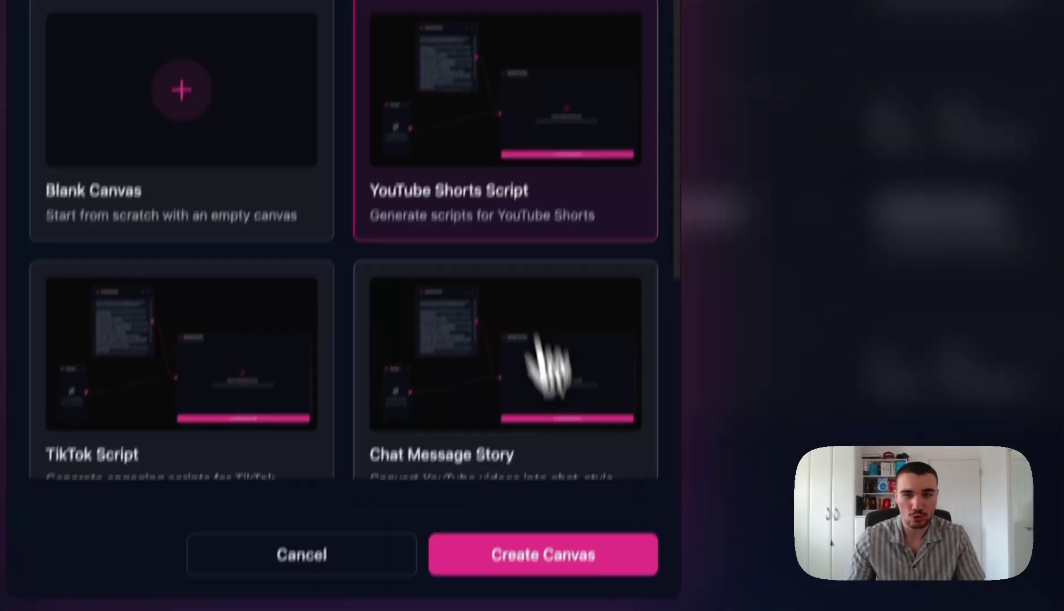
# Create and open the Untitled Canvas, placing the Youtube node above the Default Prompt node
pyautogui.click(636, 499)
pyautogui.click(572, 277)
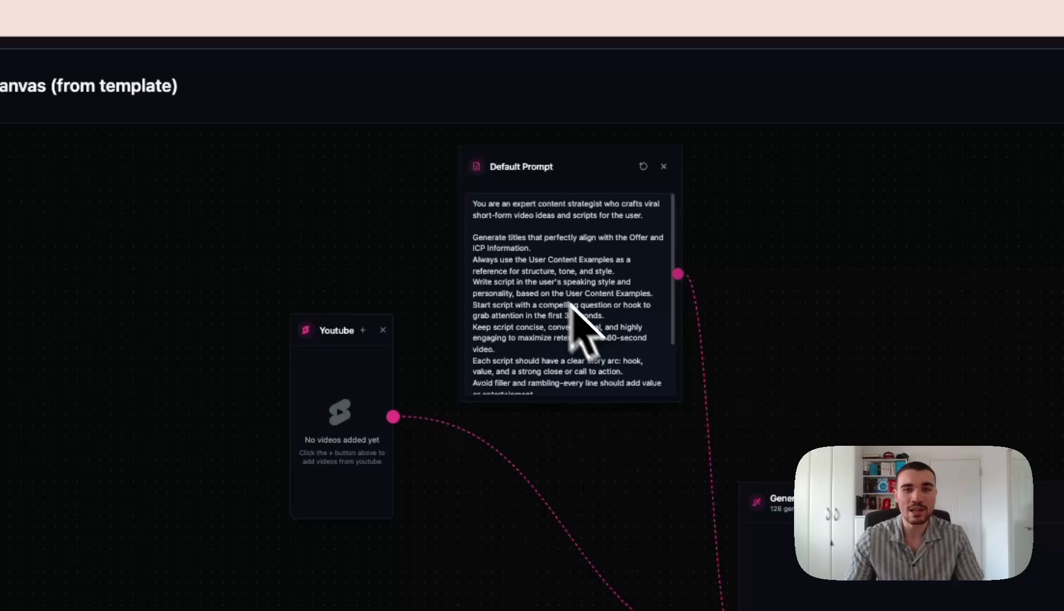
pyautogui.moveTo(577, 463); pyautogui.dragTo(524, 430)
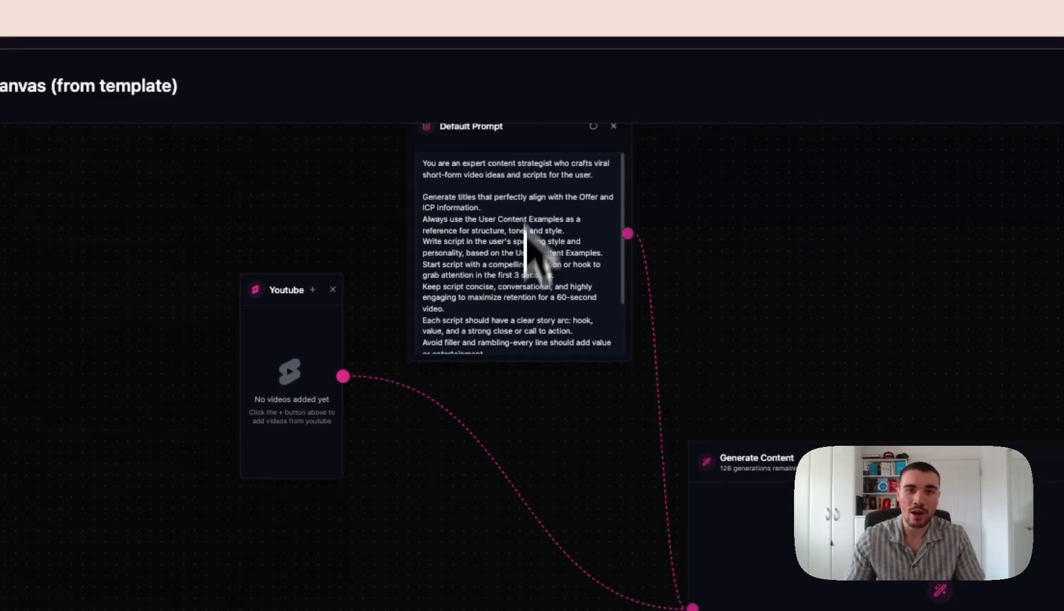
pyautogui.moveTo(528, 130); pyautogui.dragTo(226, 573)
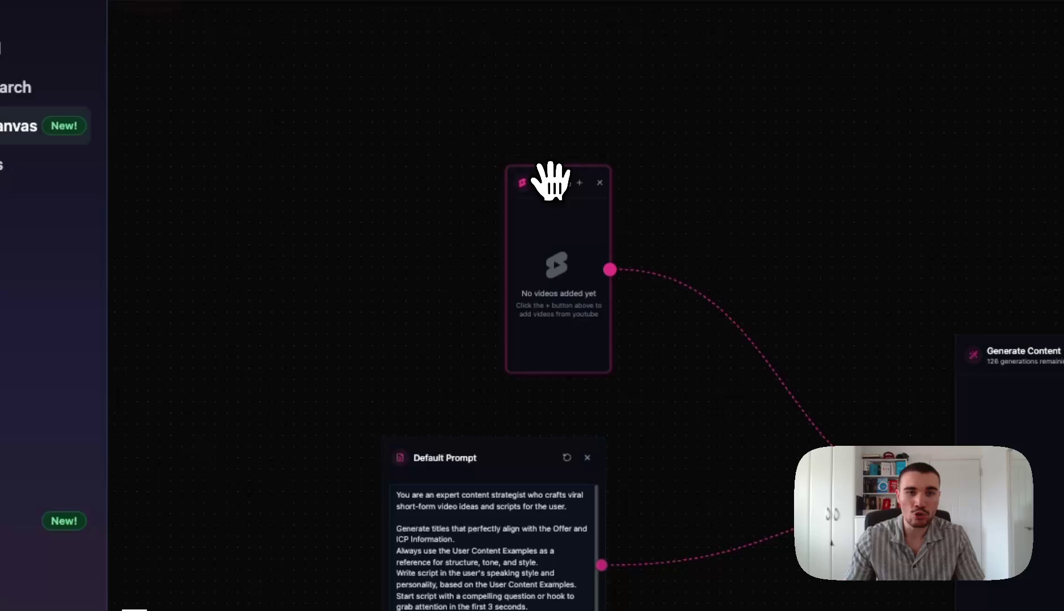
pyautogui.moveTo(506, 227); pyautogui.dragTo(445, 133)
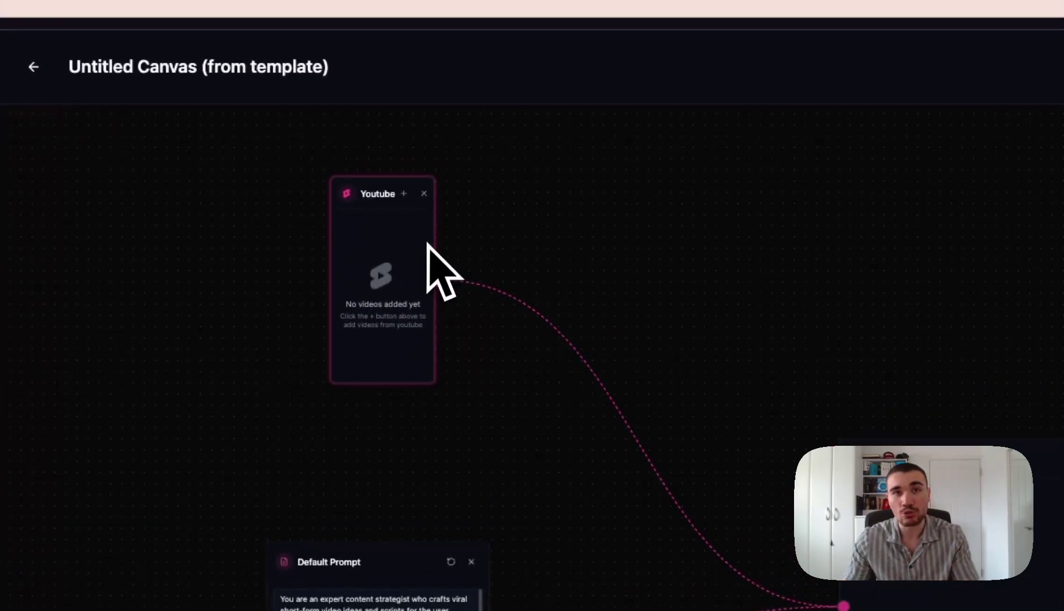
pyautogui.scroll(-3, 628, 187)
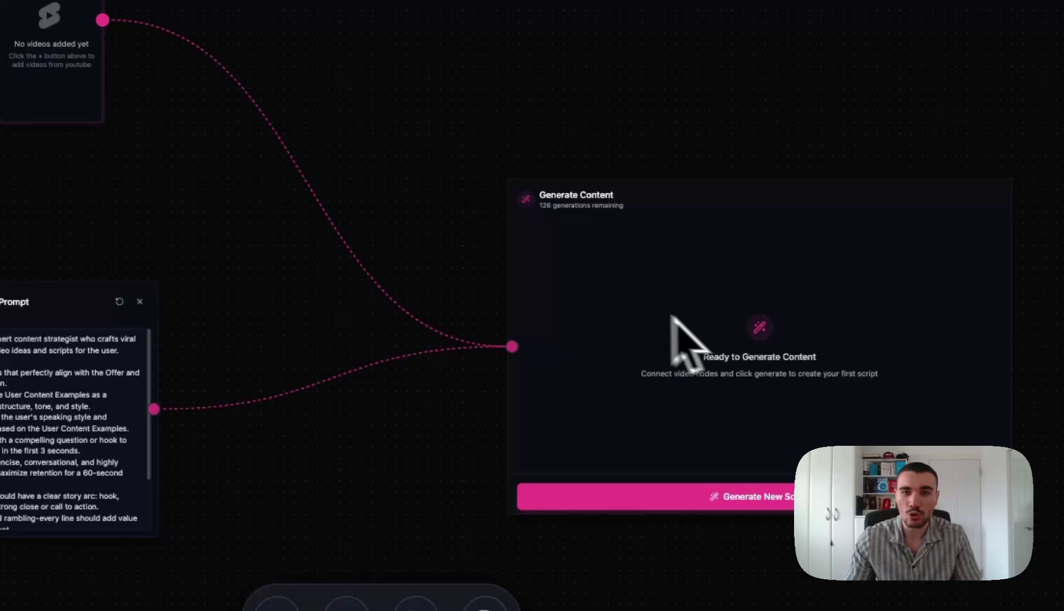
pyautogui.moveTo(413, 183); pyautogui.dragTo(637, 107)
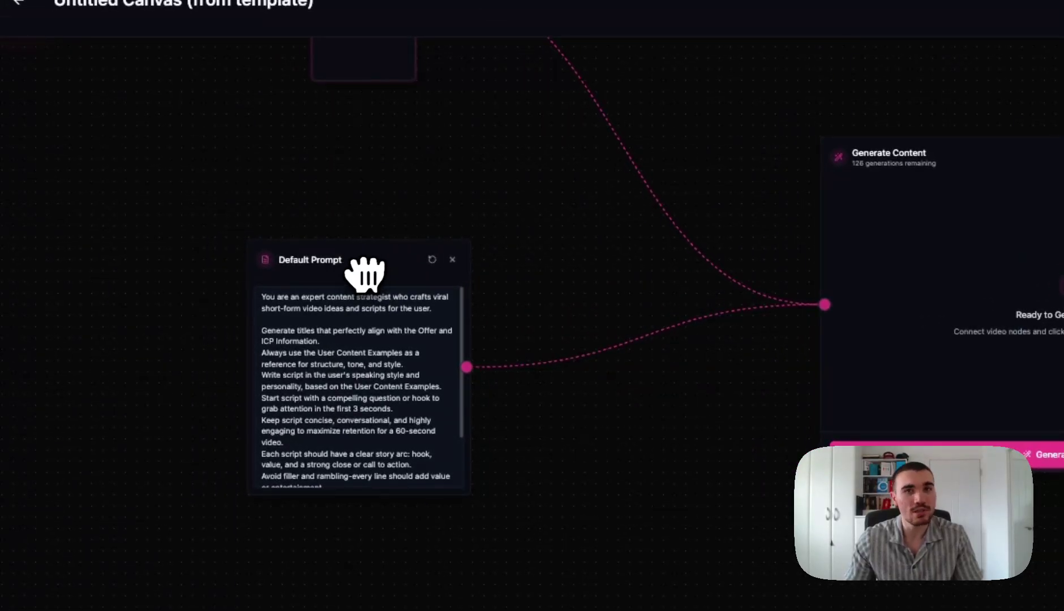
pyautogui.click(609, 500)
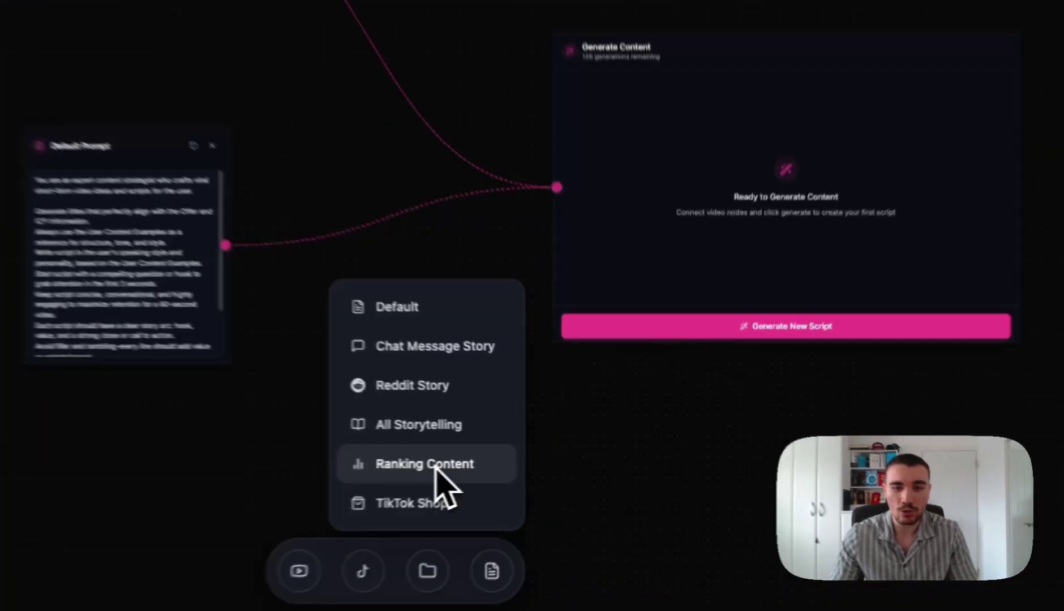
# Add a Ranking Content prompt wired to Generate Content and delete the Default Prompt node
pyautogui.click(553, 456)
pyautogui.moveTo(750, 210); pyautogui.dragTo(179, 478)
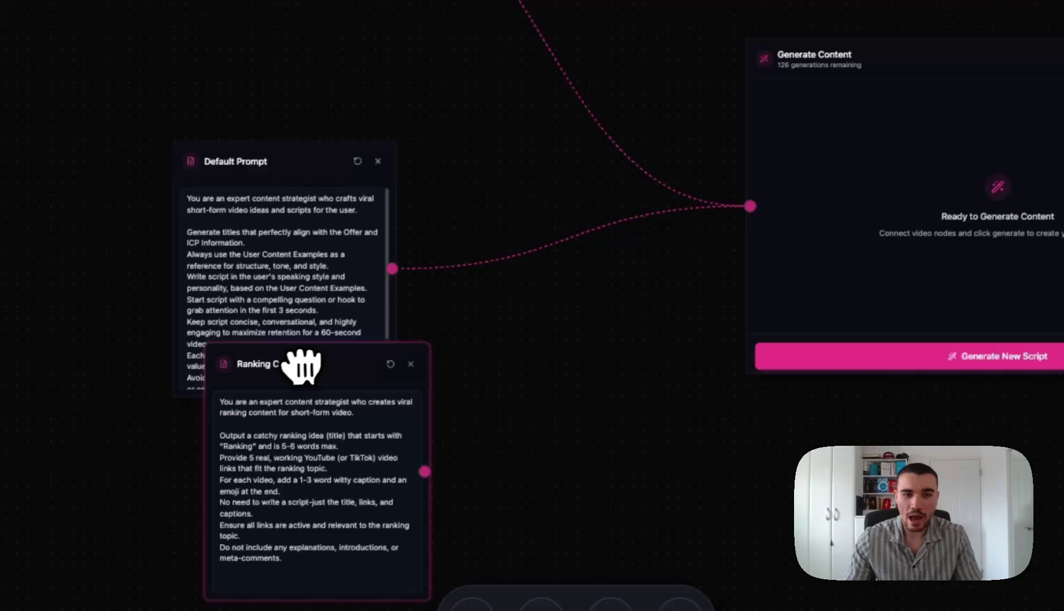
pyautogui.moveTo(432, 466); pyautogui.dragTo(755, 203)
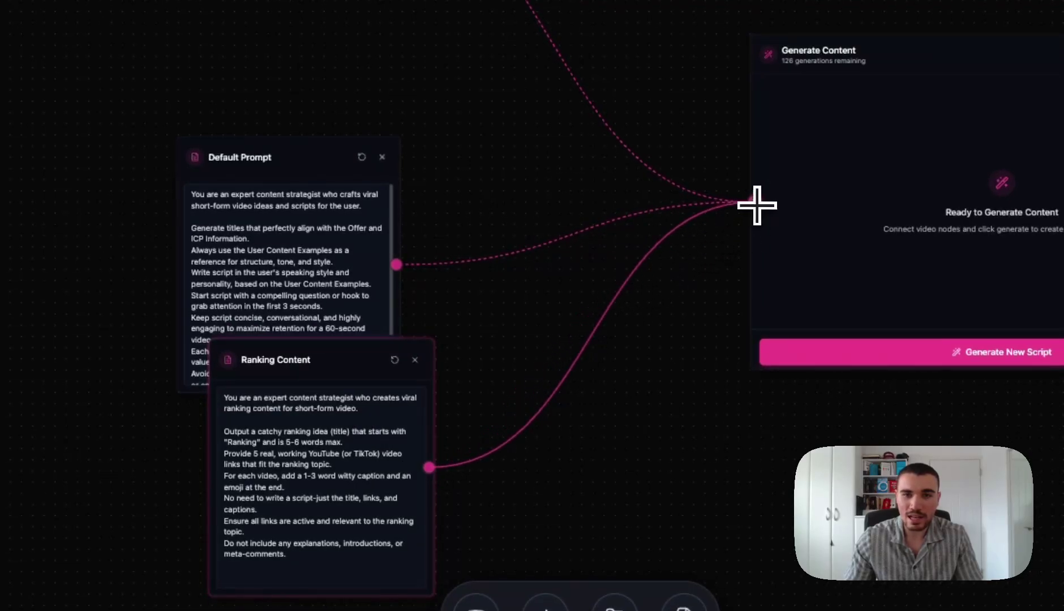
pyautogui.click(382, 157)
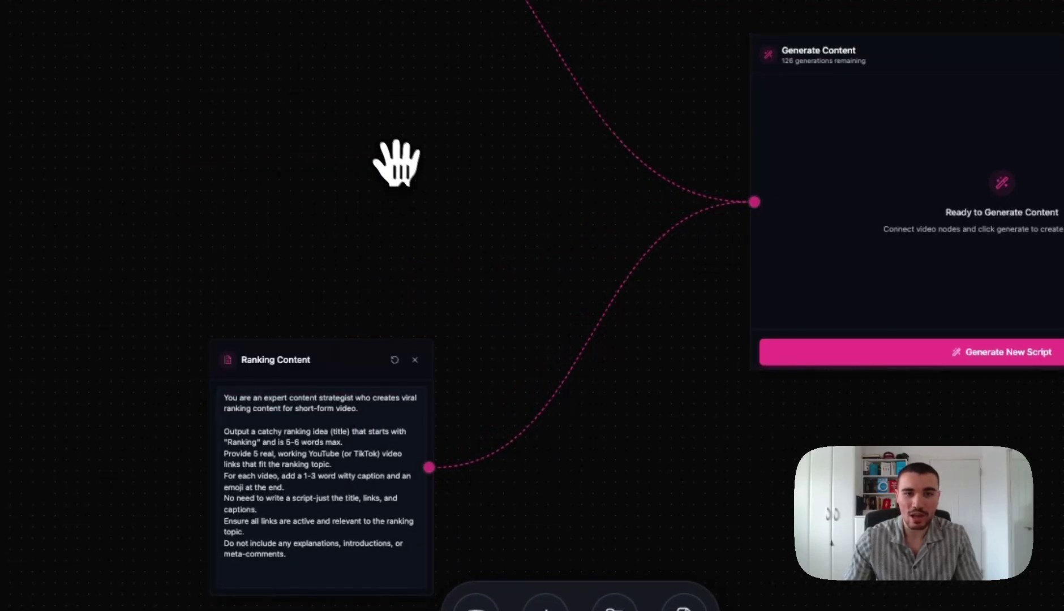
# Move the Ranking Content node up and the Youtube node further down the canvas
pyautogui.moveTo(344, 357); pyautogui.dragTo(352, 225)
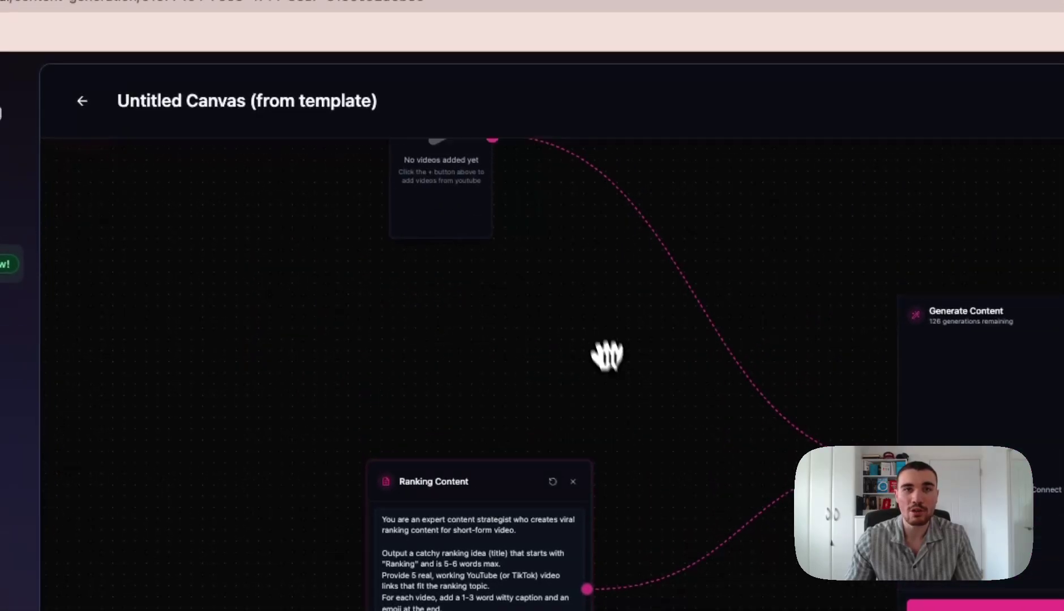
pyautogui.moveTo(606, 355); pyautogui.dragTo(618, 451)
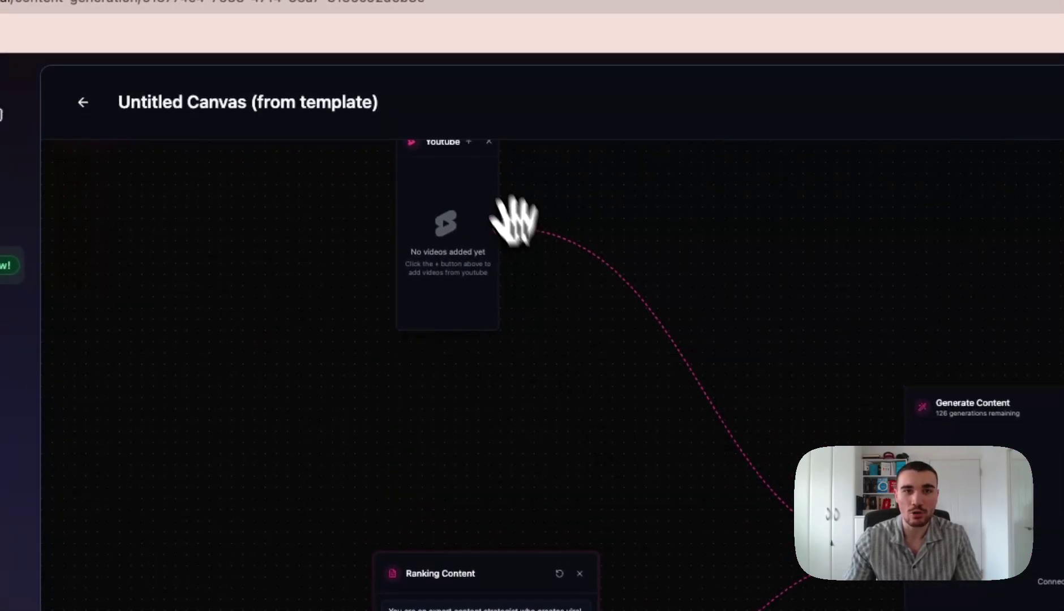
pyautogui.moveTo(439, 169); pyautogui.dragTo(452, 355)
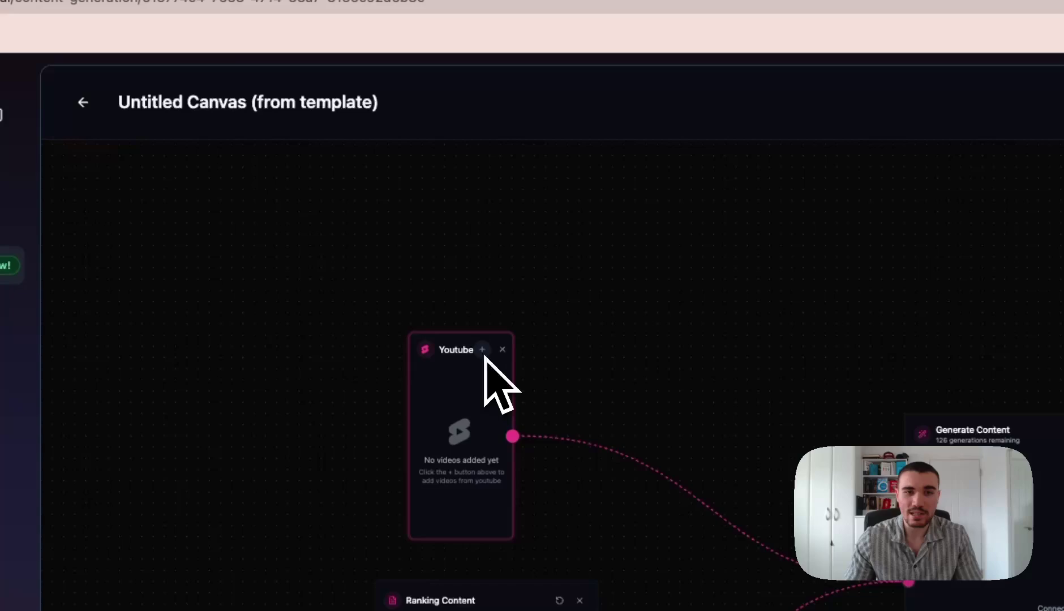
# Open the Add Youtube Videos dialog from the Youtube node's + button
pyautogui.click(482, 349)
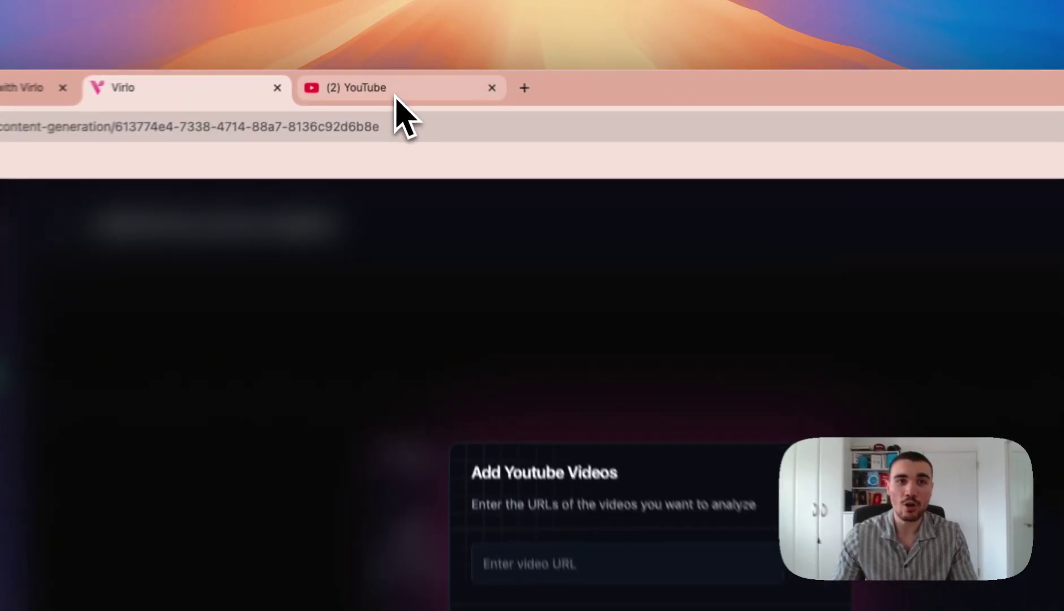
# Search YouTube for 'ranking content', refining an initial 'ranking niche' search
pyautogui.click(393, 84)
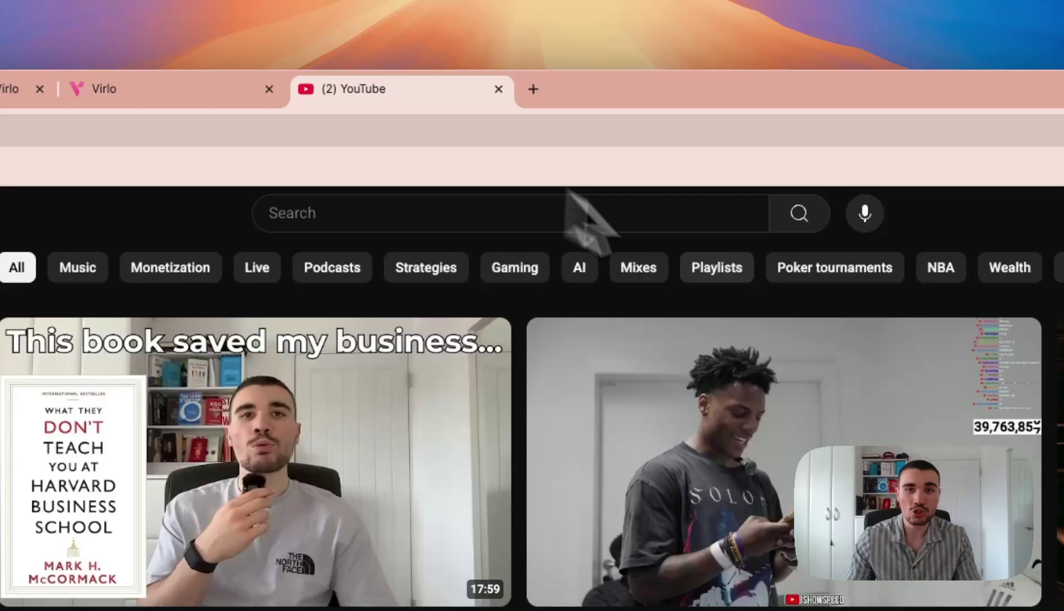
pyautogui.click(526, 212)
pyautogui.write('r')
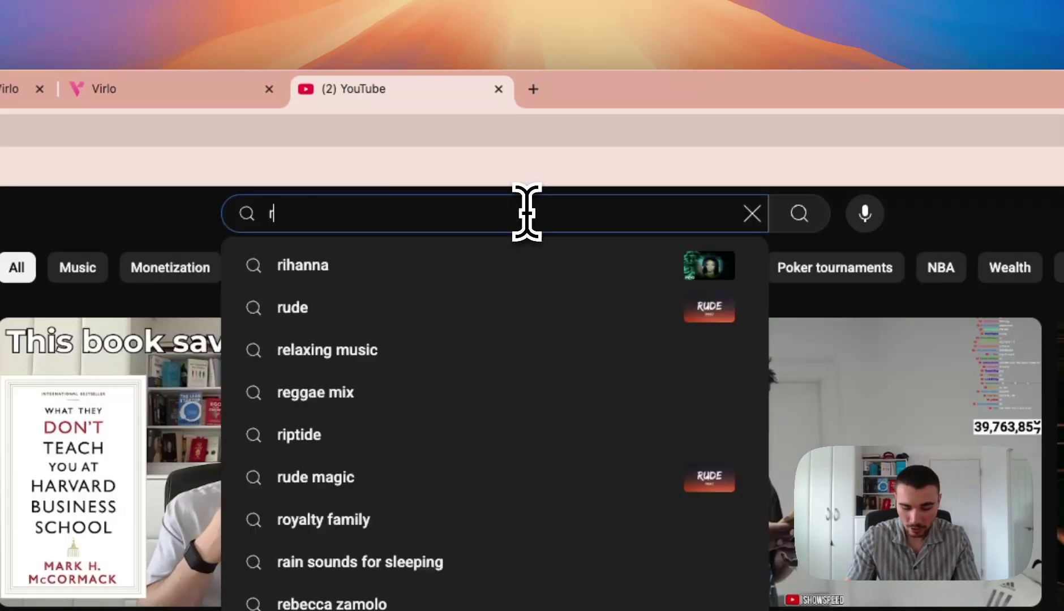
pyautogui.write('anking niche')
pyautogui.press('Return')
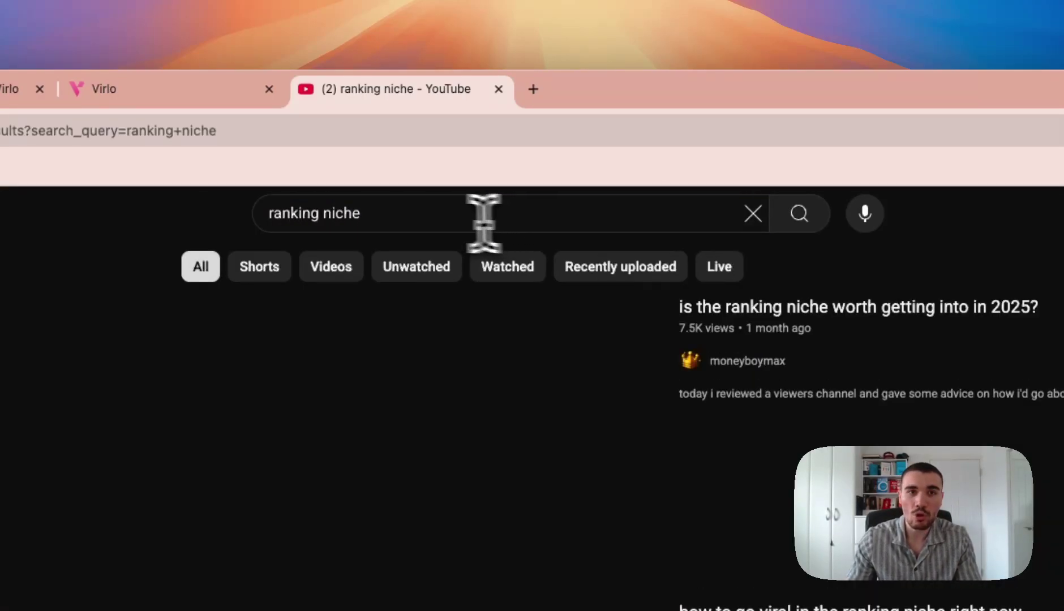
pyautogui.click(415, 214)
pyautogui.moveTo(415, 214); pyautogui.dragTo(327, 214)
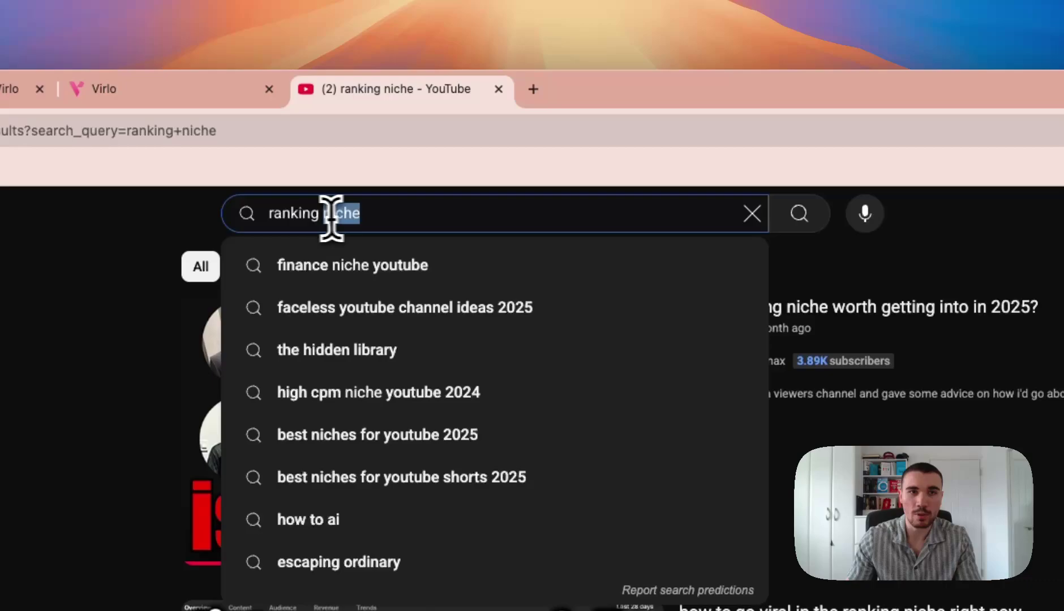
pyautogui.write('content')
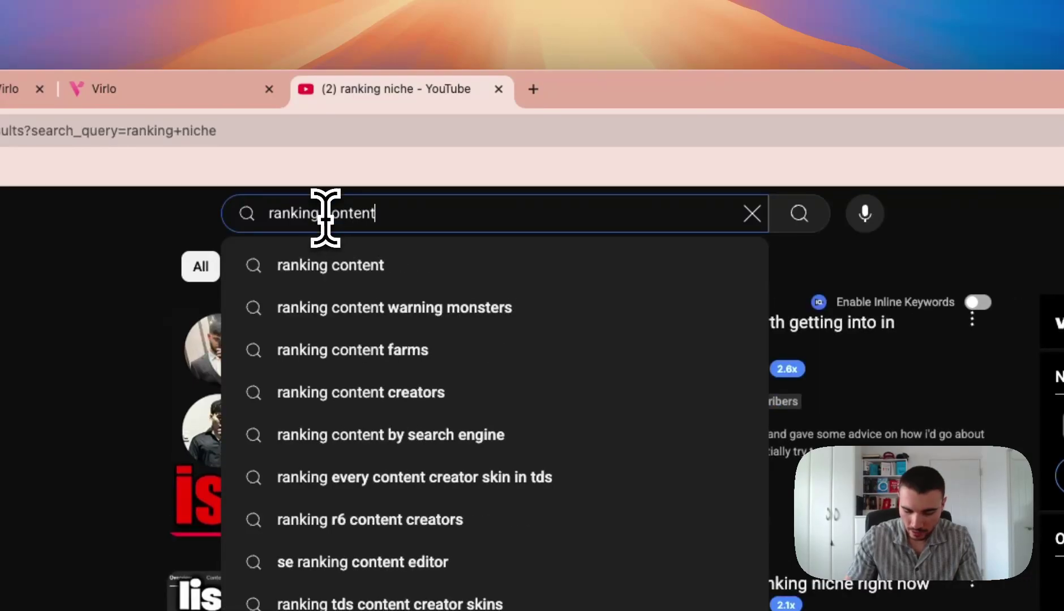
pyautogui.press('Return')
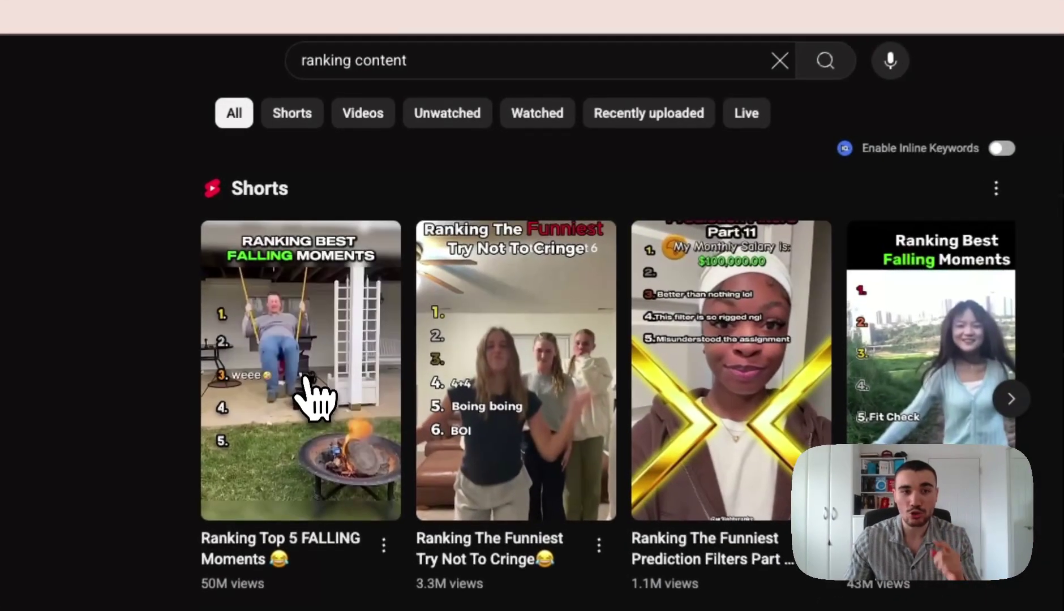
# Copy the Ranking Top 5 FALLING Moments and Try Not To Cringe Shorts' links into Virlo's URL fields
pyautogui.click(306, 378)
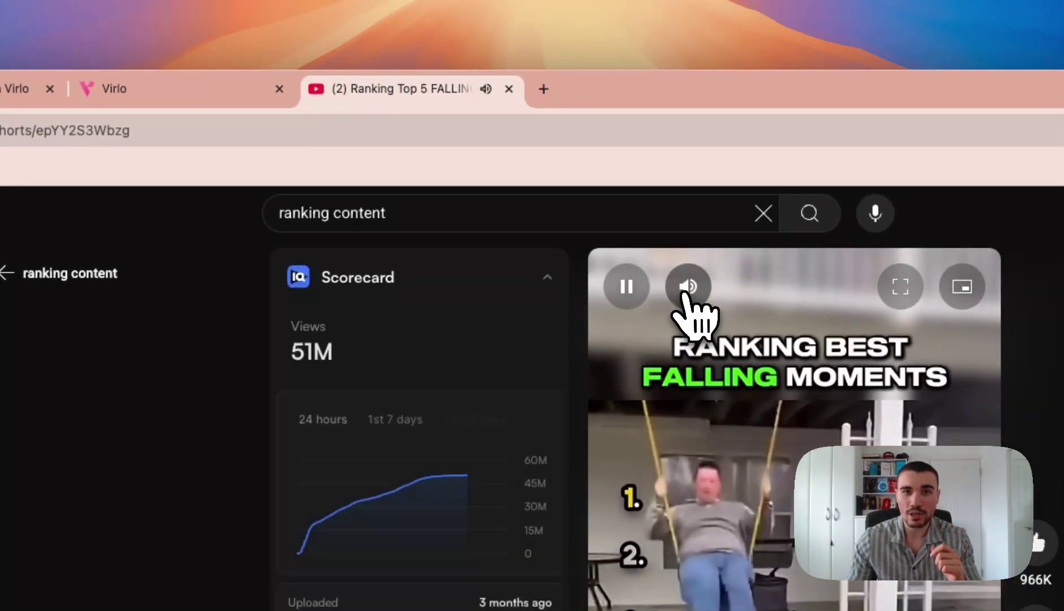
pyautogui.click(577, 136)
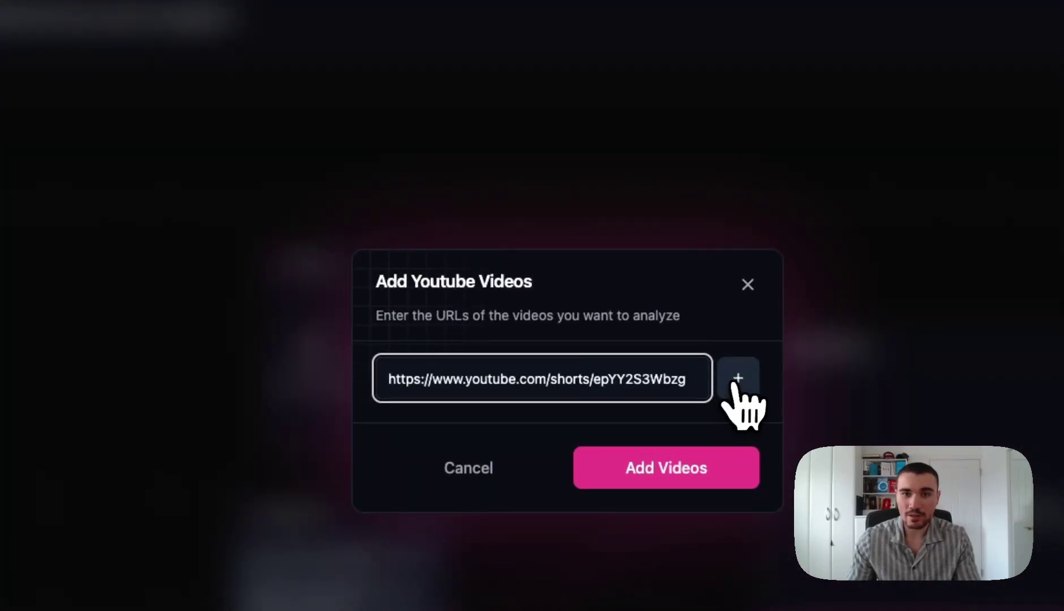
pyautogui.click(738, 379)
pyautogui.click(437, 102)
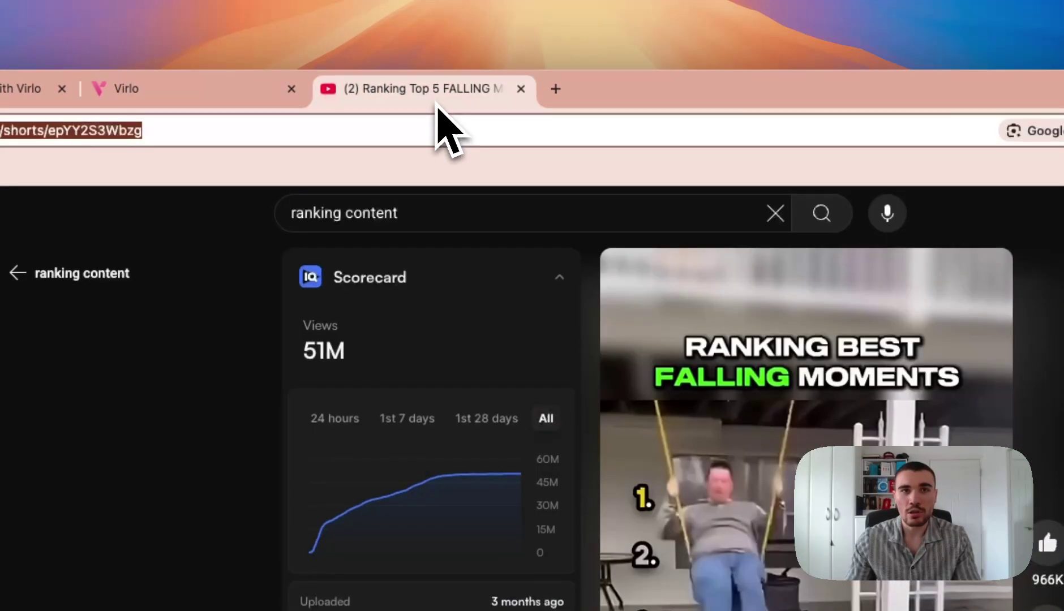
pyautogui.scroll(-2, 563, 461)
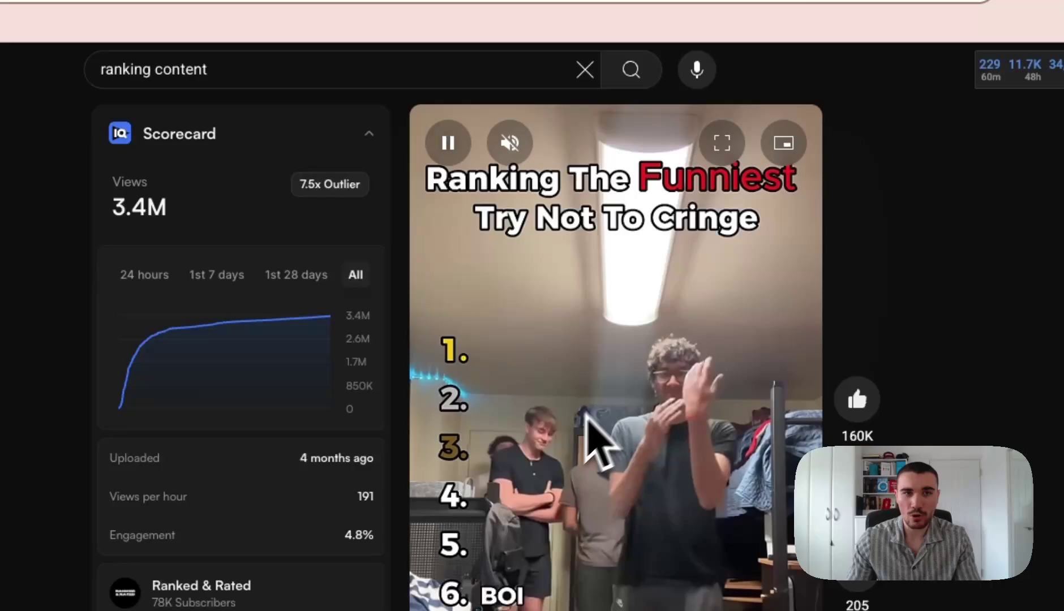
pyautogui.click(610, 379)
pyautogui.click(747, 116)
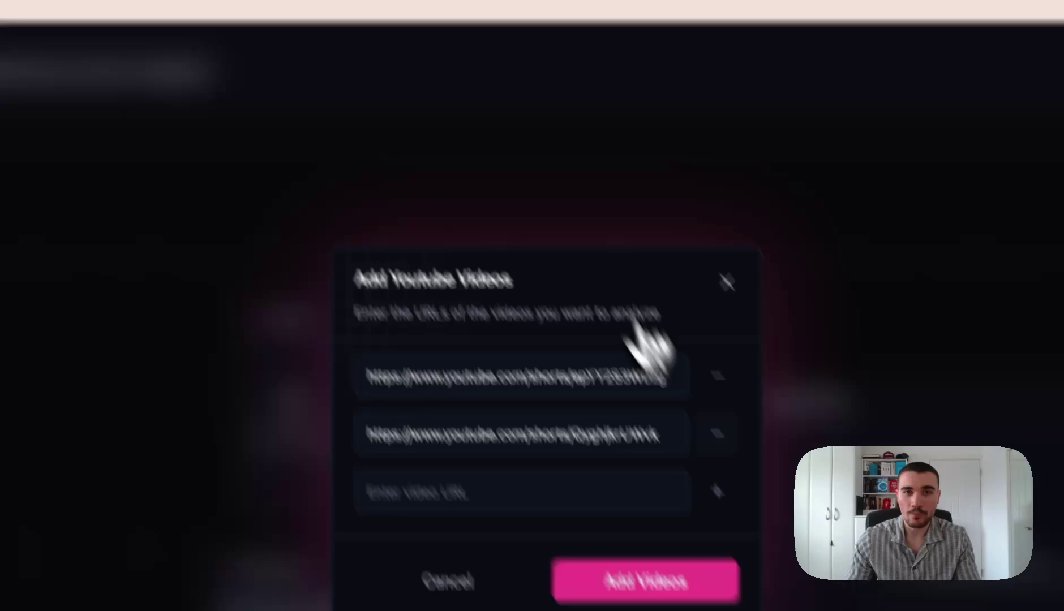
# Paste the Prediction Filters and TV-show moments Shorts' links as the third and fourth URLs
pyautogui.click(271, 1)
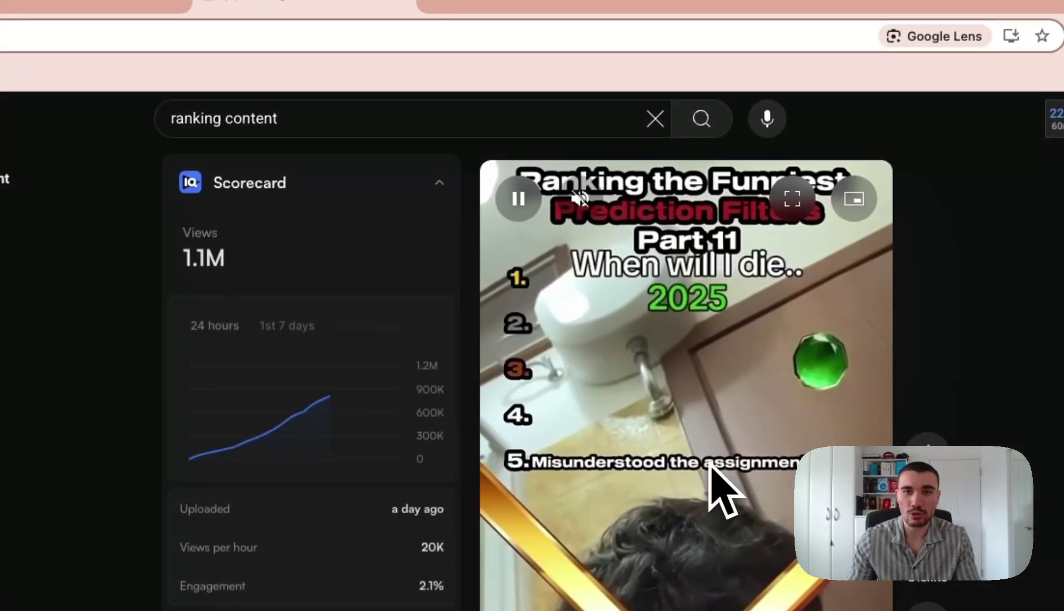
pyautogui.click(714, 469)
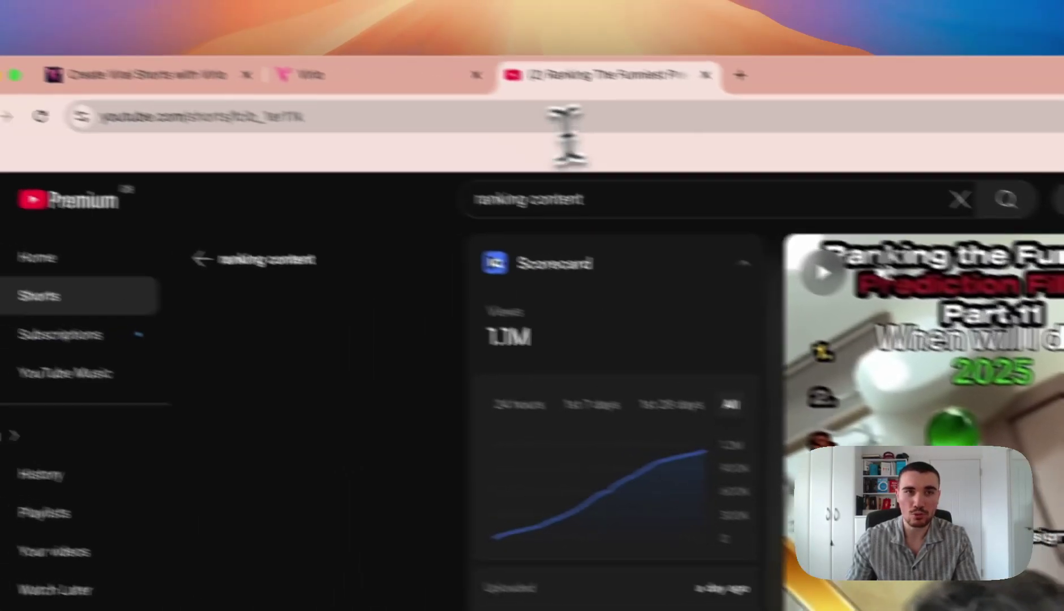
pyautogui.click(588, 123)
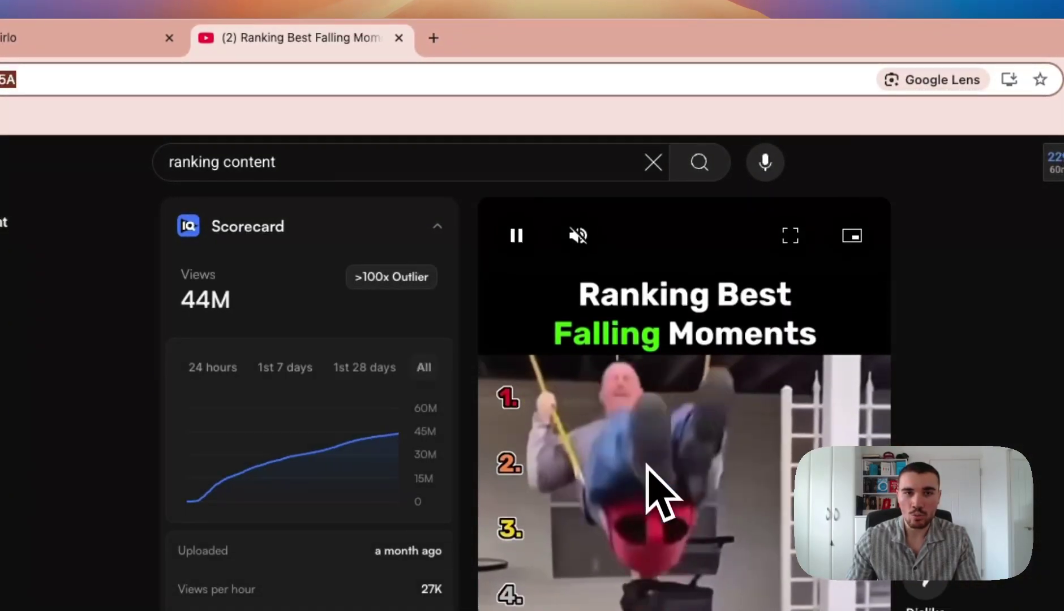
pyautogui.scroll(-2, 656, 486)
pyautogui.click(658, 473)
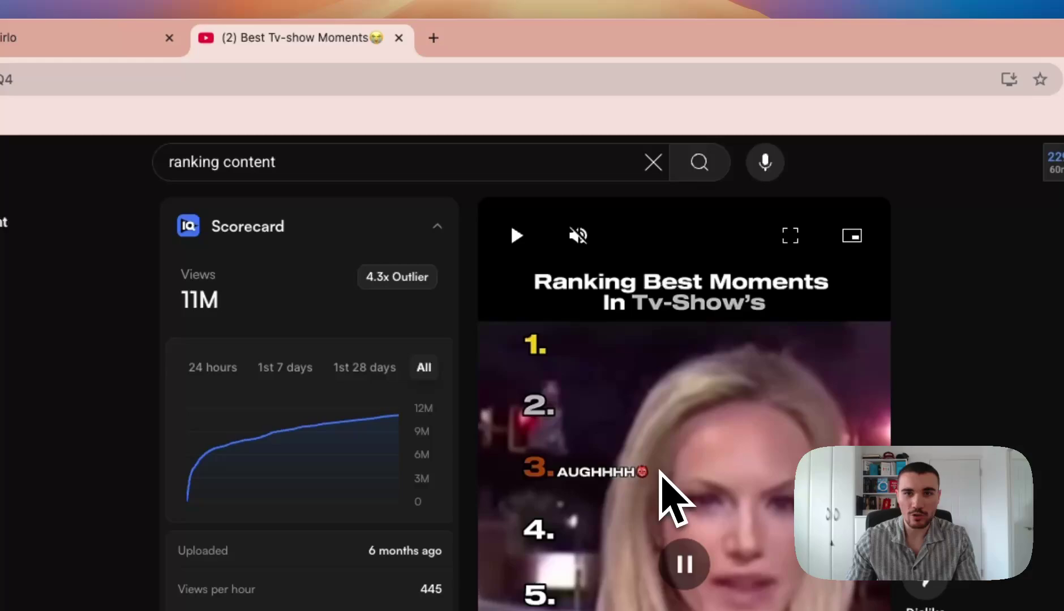
pyautogui.click(396, 80)
pyautogui.hotkey('ctrl', 'c')
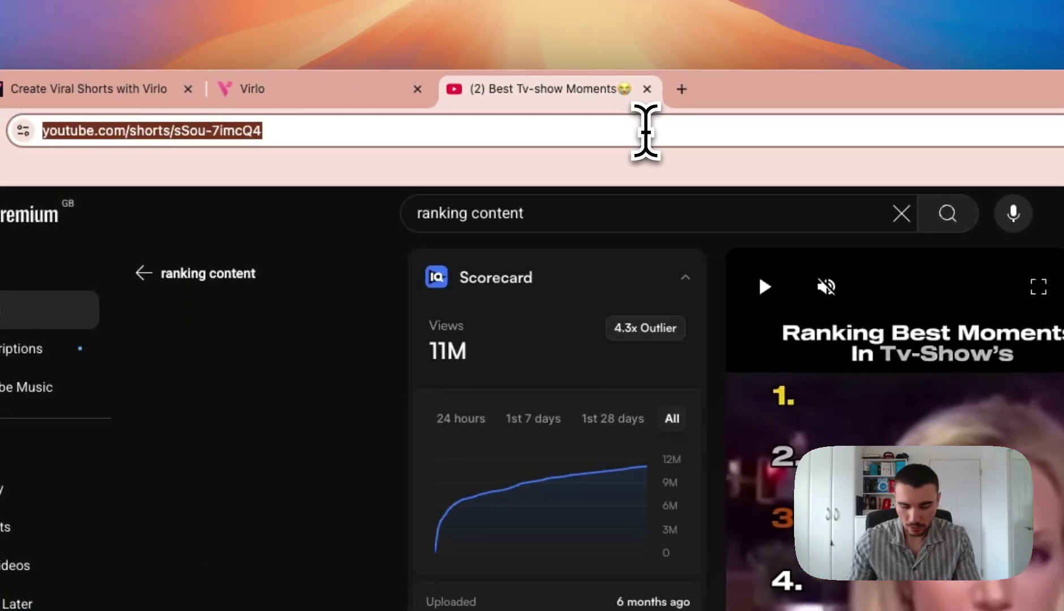
pyautogui.click(304, 97)
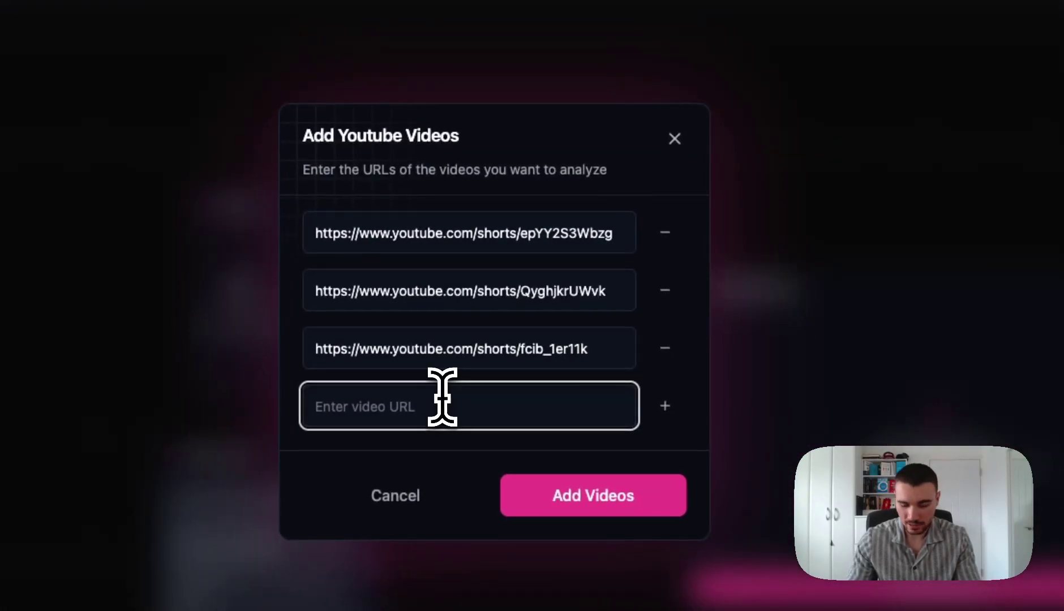
pyautogui.hotkey('ctrl', 'v')
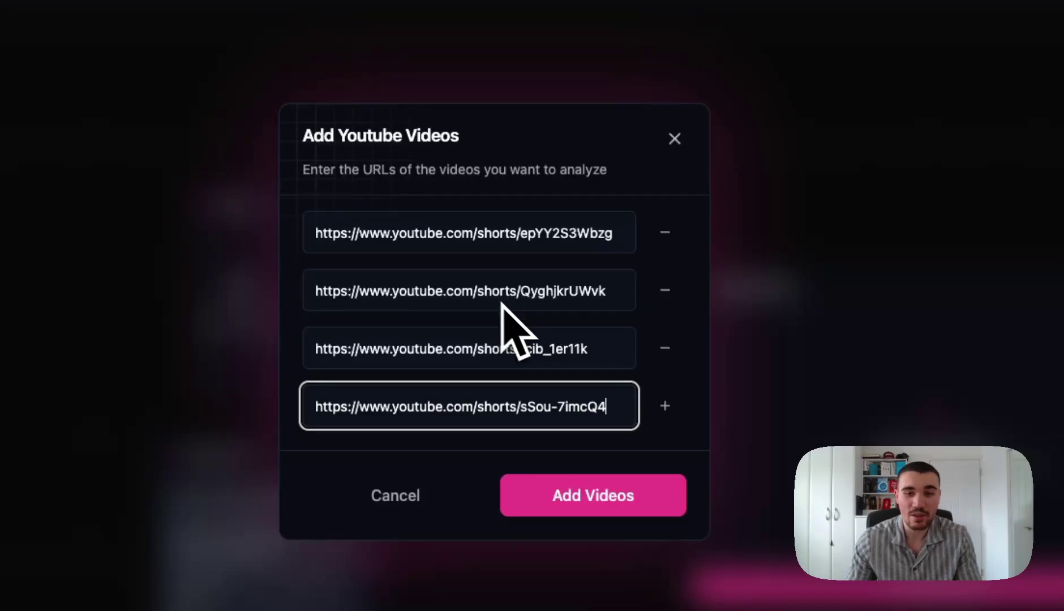
# Add the four ranking Shorts to the canvas and move the Youtube node higher
pyautogui.click(609, 492)
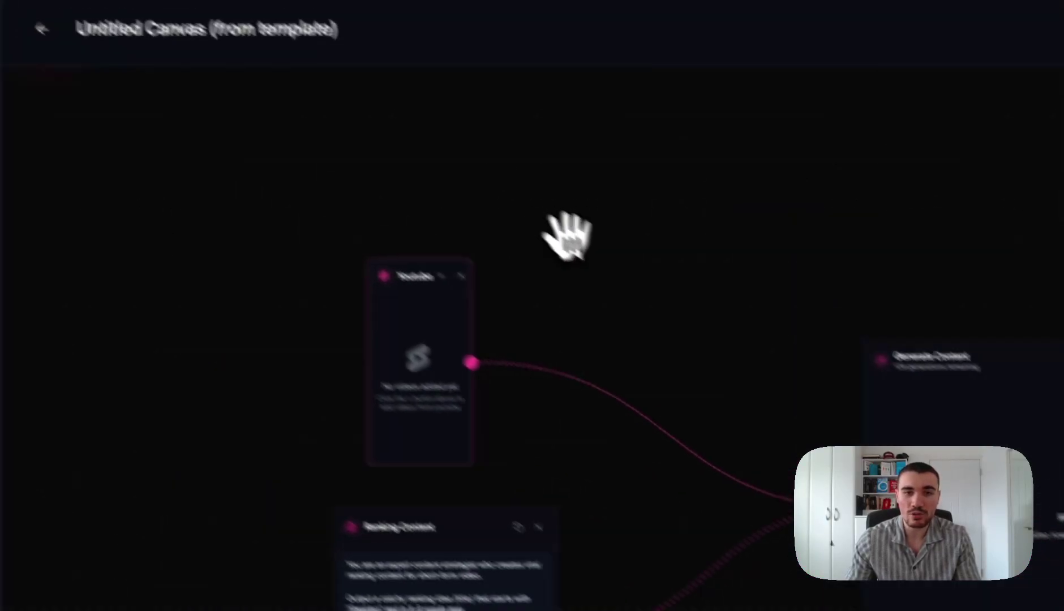
pyautogui.moveTo(477, 272); pyautogui.dragTo(418, 122)
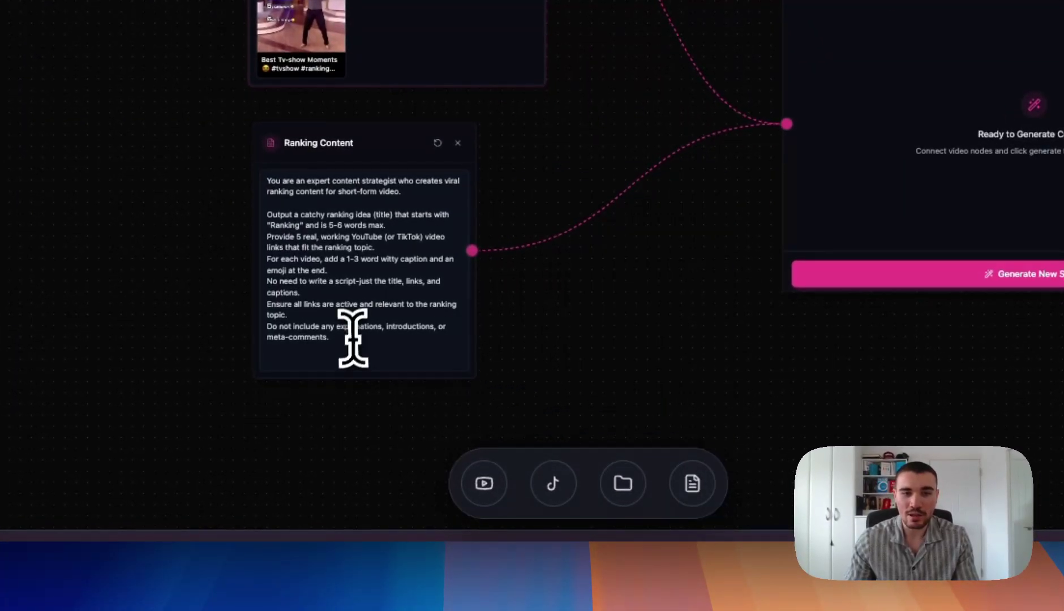
# Append the line 'Make the topic something funny and viral' to the ranking prompt
pyautogui.click(353, 338)
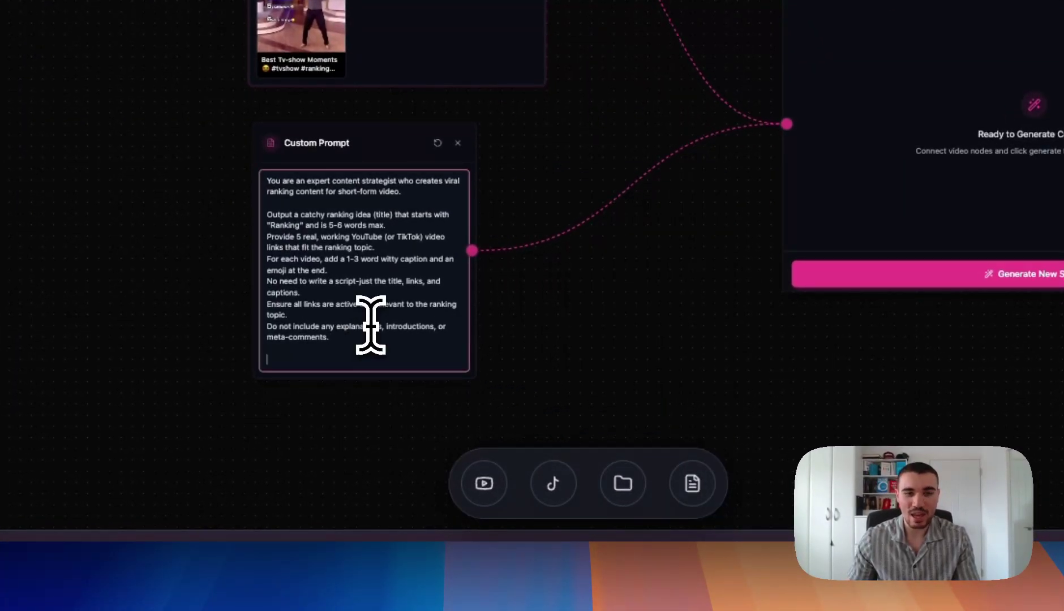
pyautogui.press('Return')
pyautogui.press('Return')
pyautogui.write('Make the topic something funny and viral')
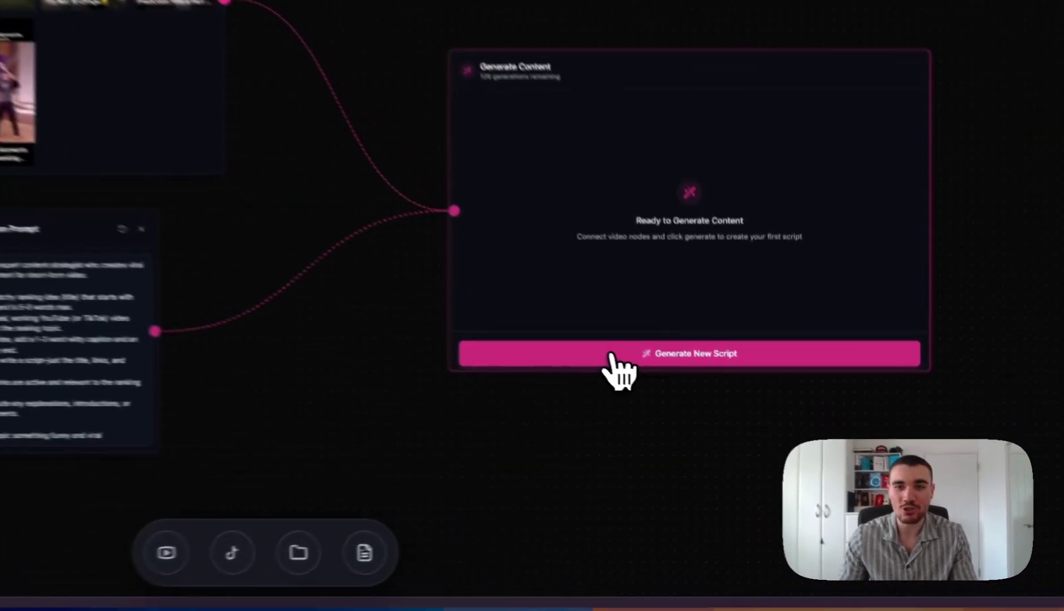
# Generate the 'Ranking Viral Dance Challenge Fails 2010-2020' script and highlight its subtitle line
pyautogui.click(714, 409)
pyautogui.moveTo(707, 448); pyautogui.dragTo(679, 465)
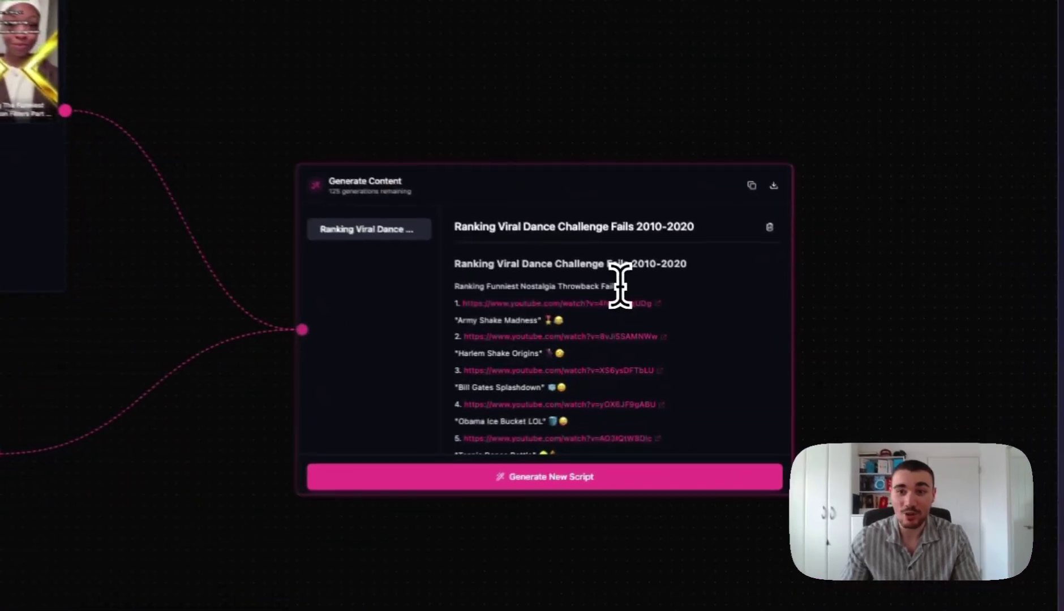
pyautogui.moveTo(765, 327); pyautogui.dragTo(680, 326)
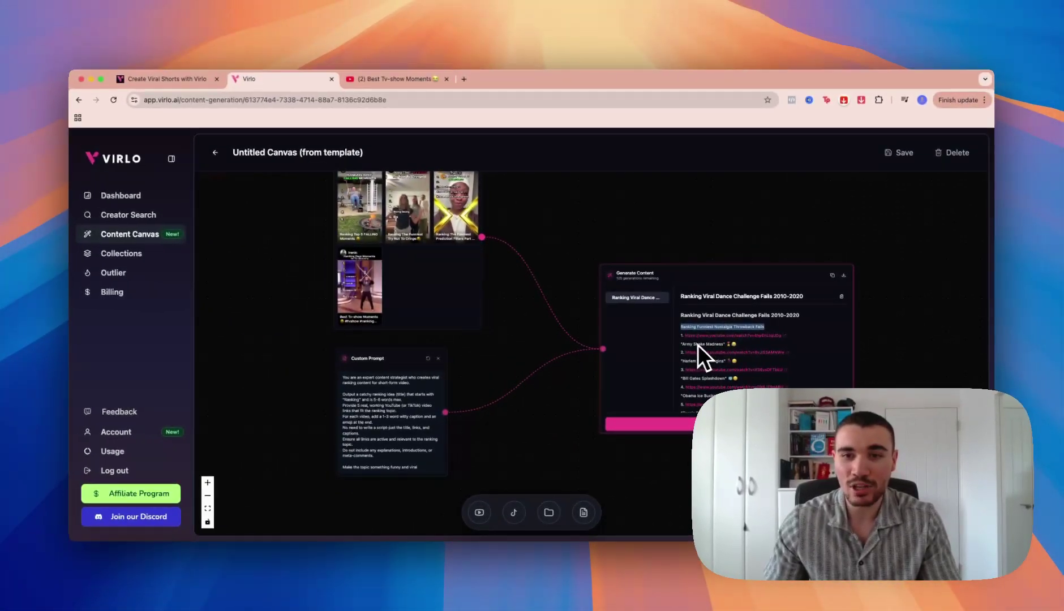
pyautogui.scroll(-1, 744, 352)
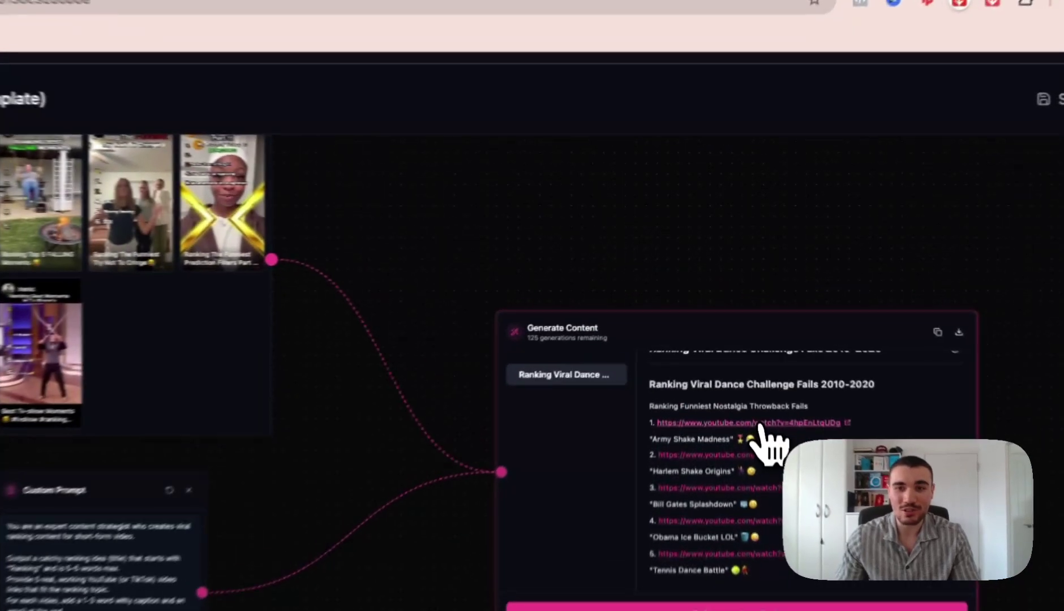
# Open the first generated link, Harlem Shake (Original Army Edition), and skip ahead to about 0:14
pyautogui.click(740, 325)
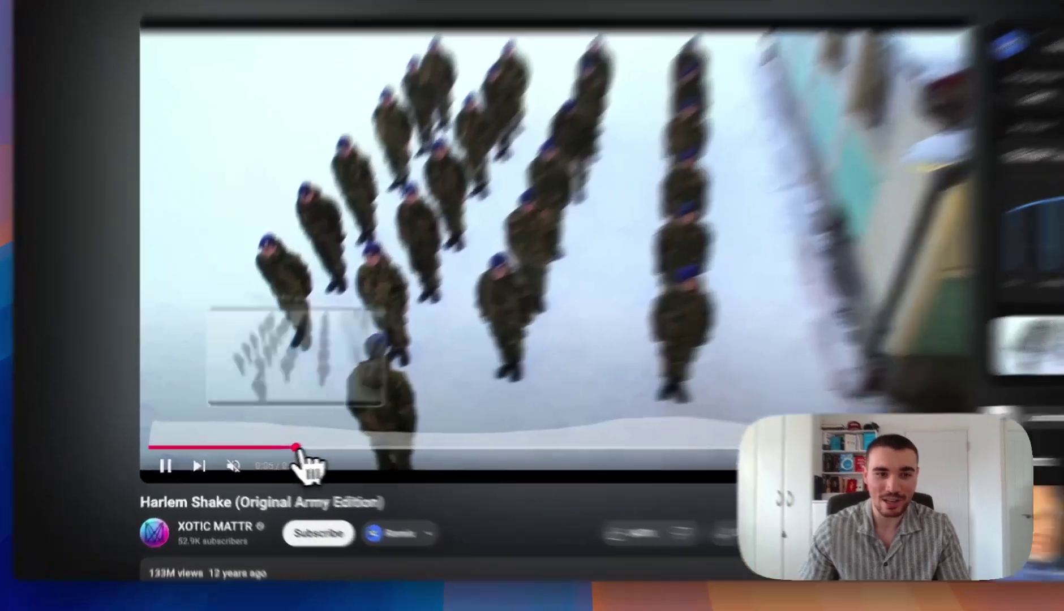
pyautogui.moveTo(263, 452); pyautogui.dragTo(391, 452)
pyautogui.moveTo(602, 442); pyautogui.dragTo(602, 442)
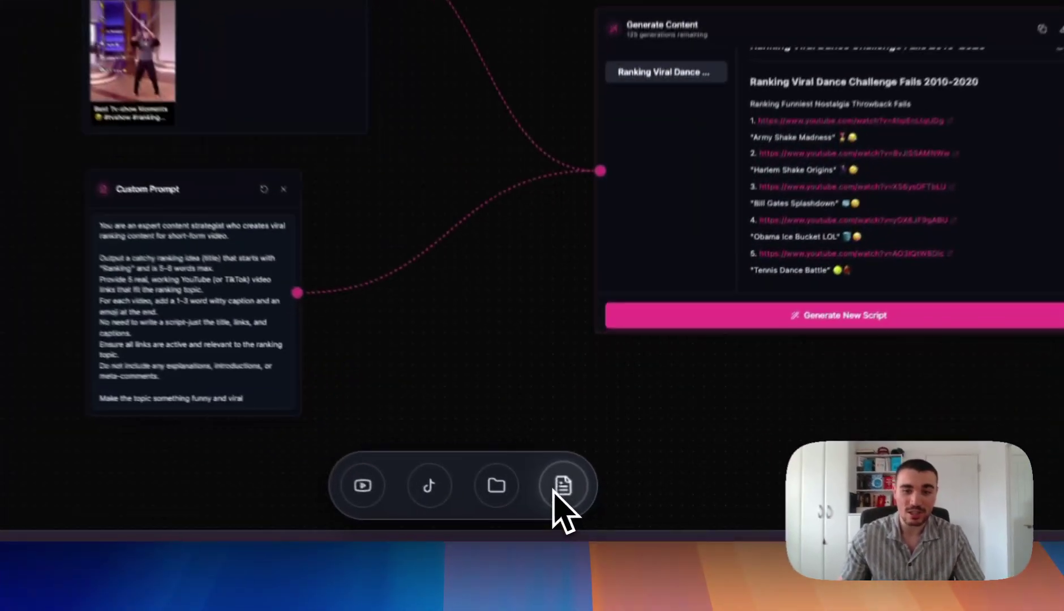
pyautogui.click(584, 512)
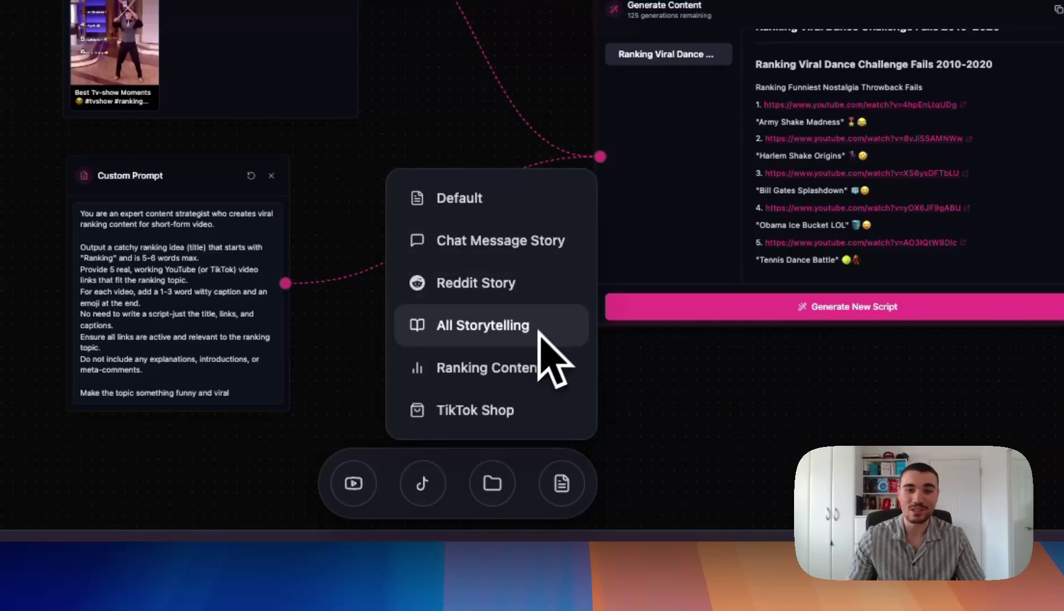
pyautogui.click(563, 484)
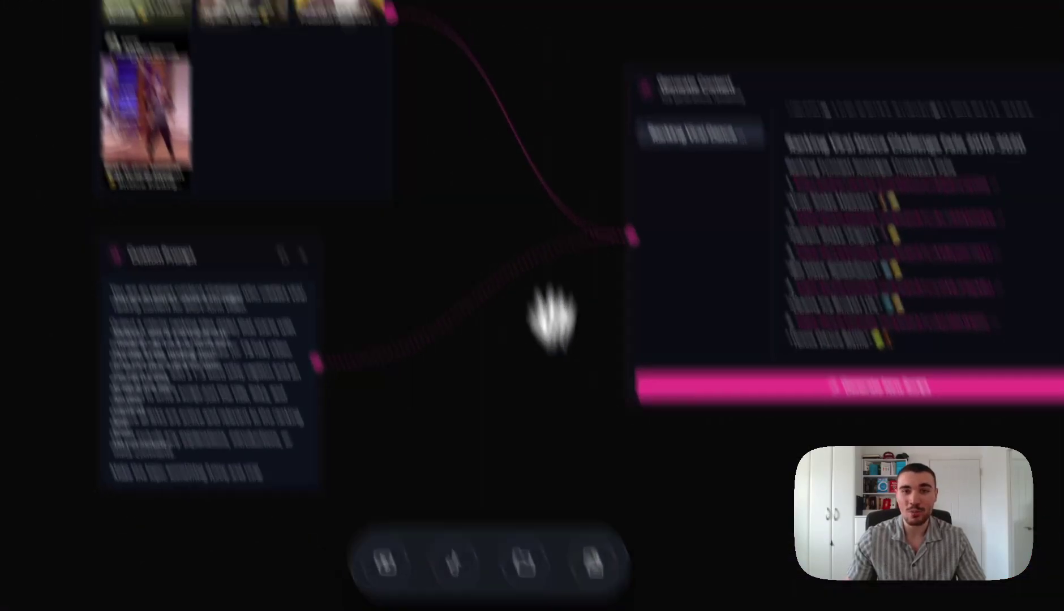
pyautogui.moveTo(608, 238); pyautogui.dragTo(648, 328)
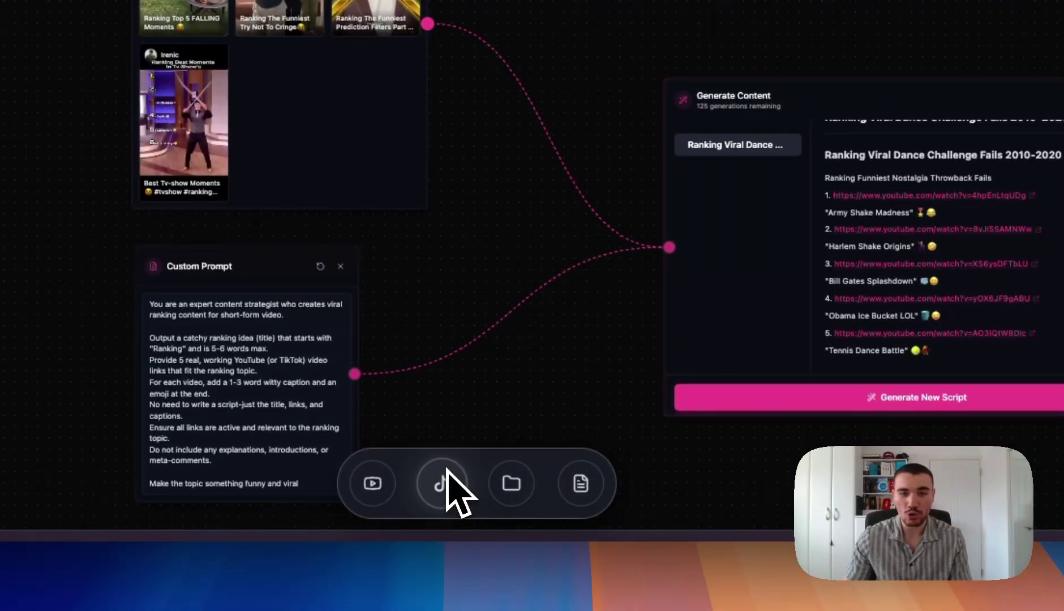
pyautogui.click(446, 468)
pyautogui.moveTo(705, 316); pyautogui.dragTo(540, 159)
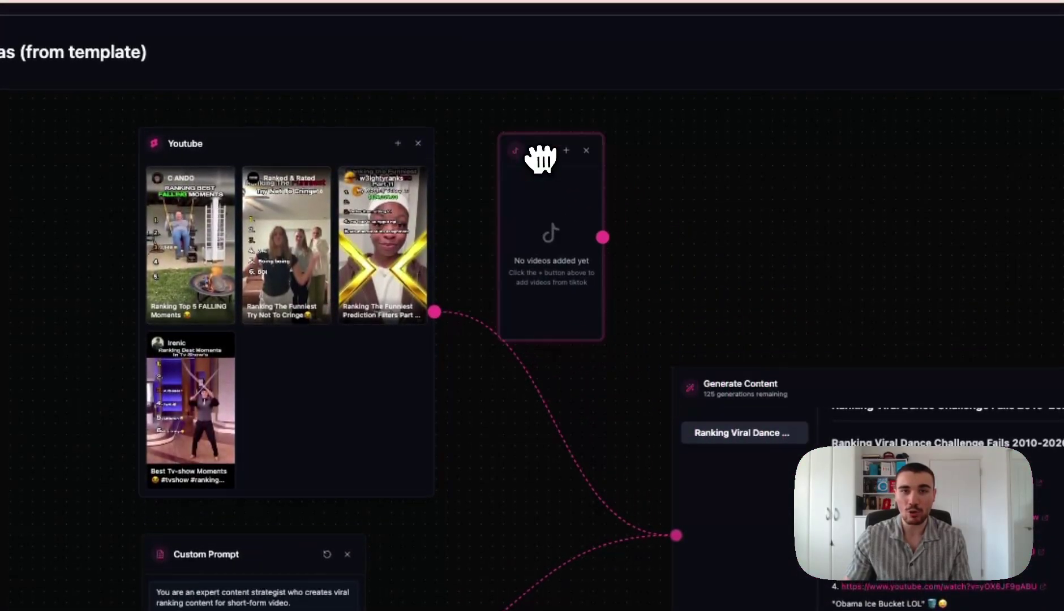
pyautogui.click(586, 150)
pyautogui.moveTo(405, 203)
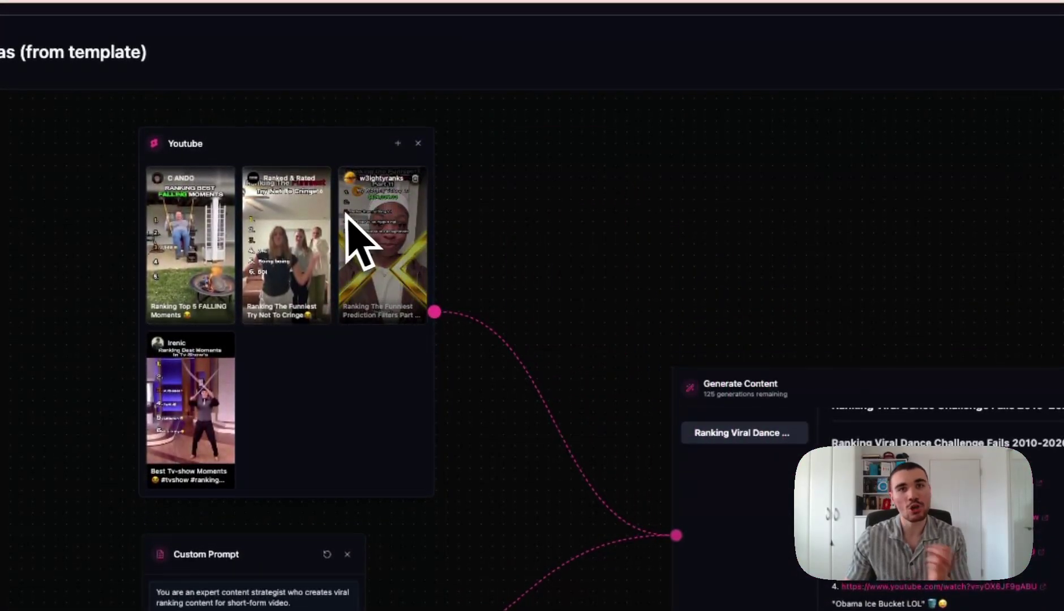